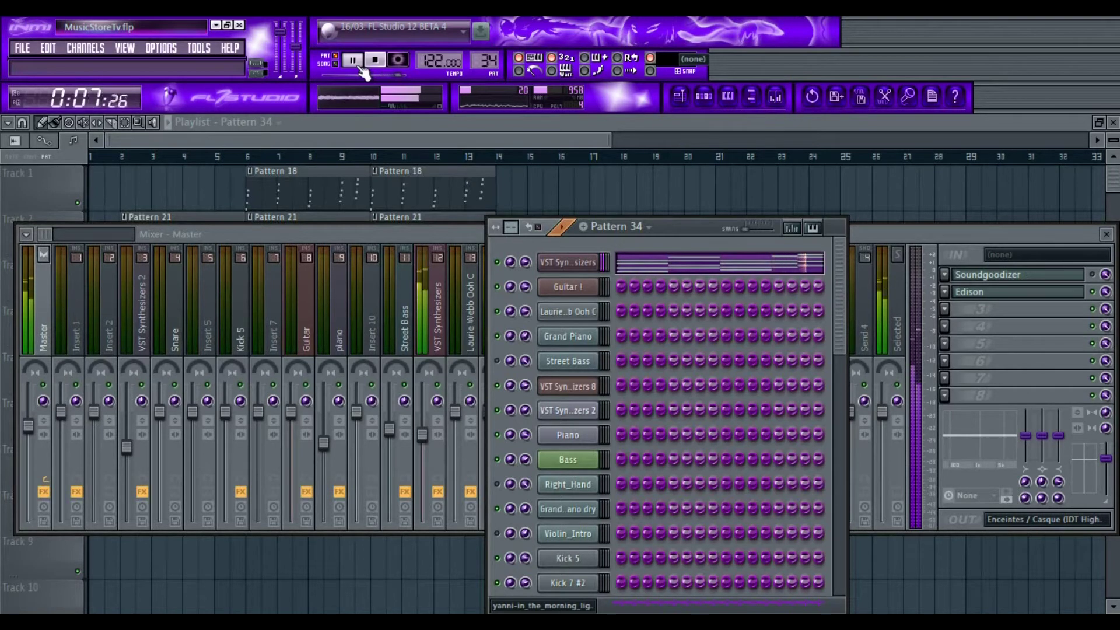
# - Stop the pattern playback, switch to song mode and play the arrangement from about bar 13 in the playlist
pyautogui.press('space')
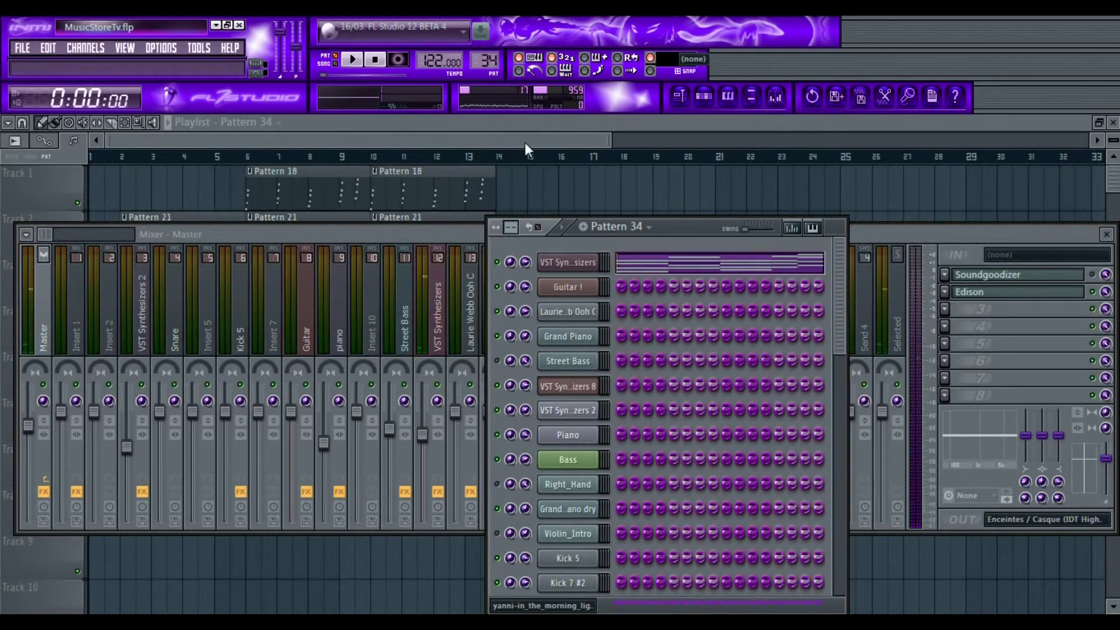
pyautogui.click(336, 64)
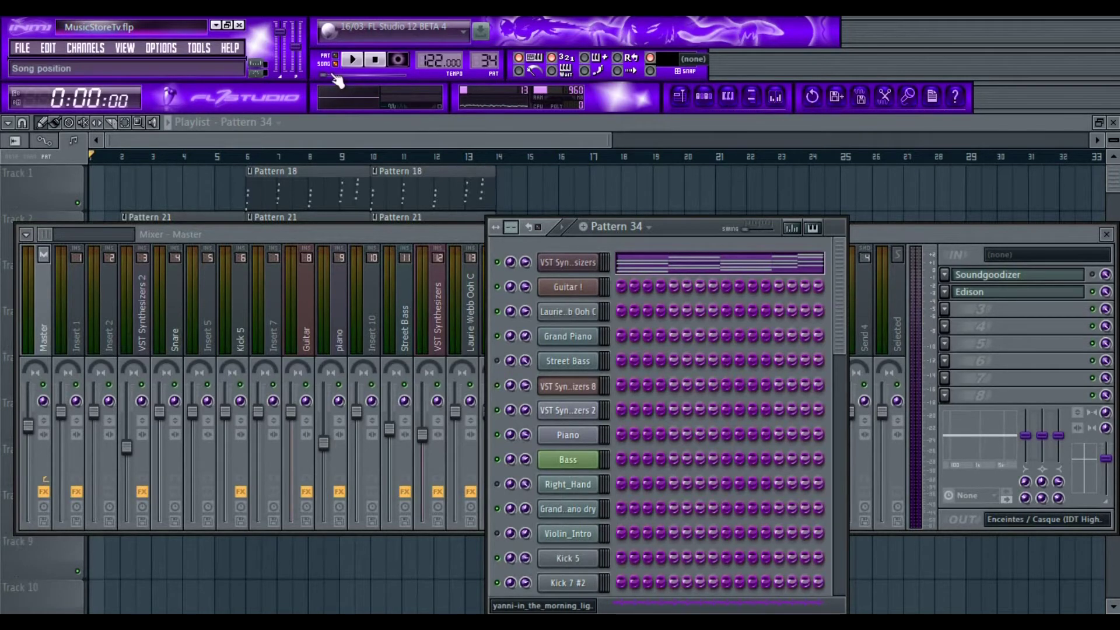
pyautogui.moveTo(332, 77)
pyautogui.mouseDown()
pyautogui.moveTo(359, 76)
pyautogui.moveTo(349, 81)
pyautogui.mouseUp()
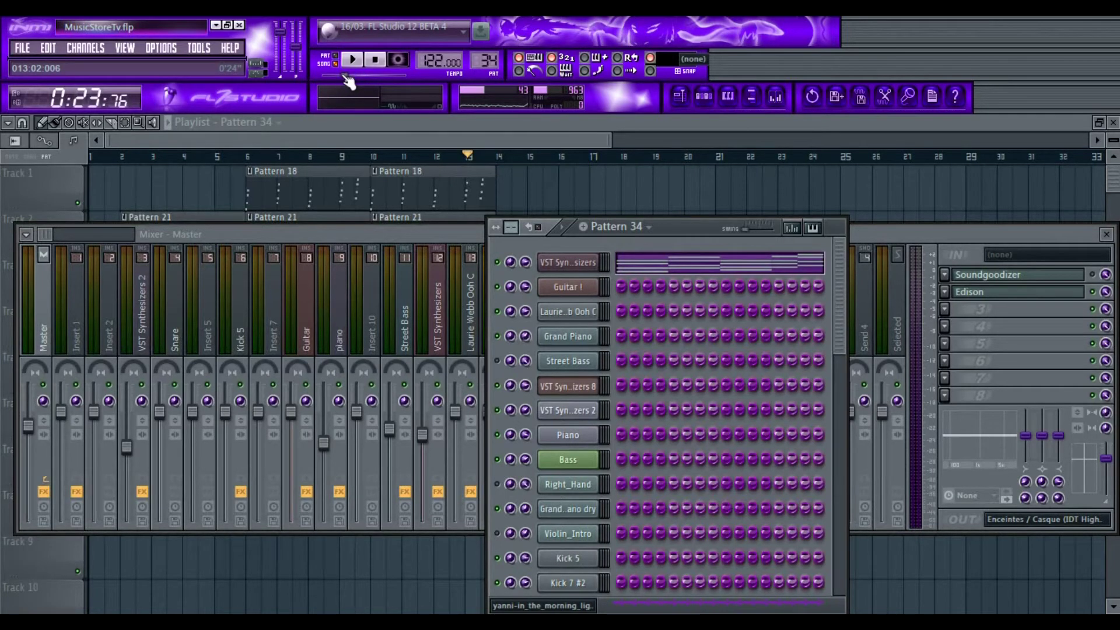
pyautogui.click(353, 60)
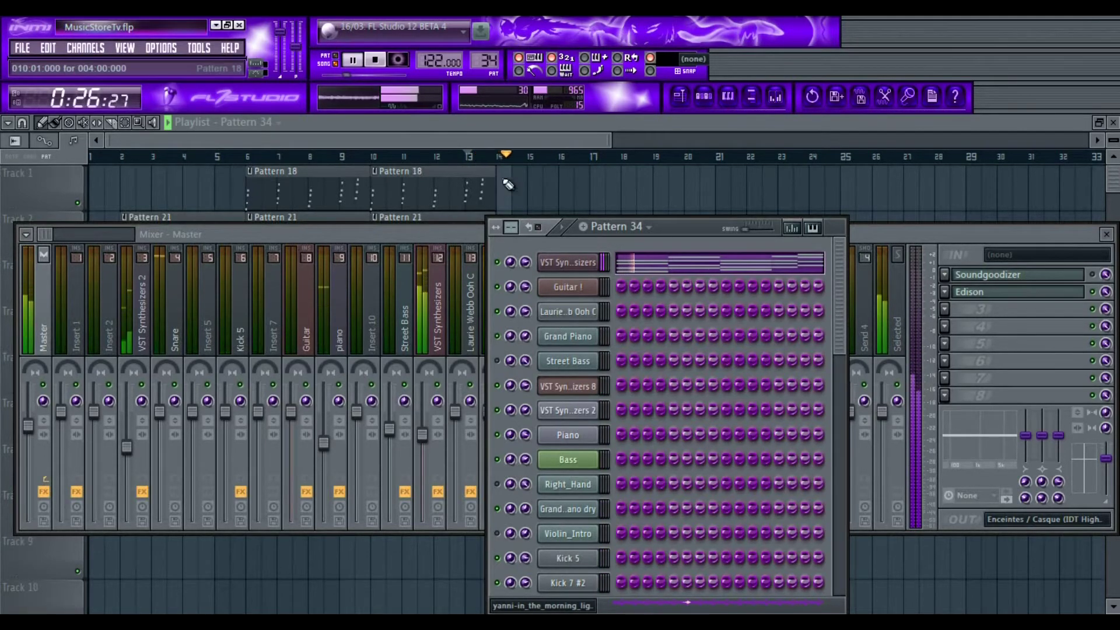
pyautogui.click(523, 137)
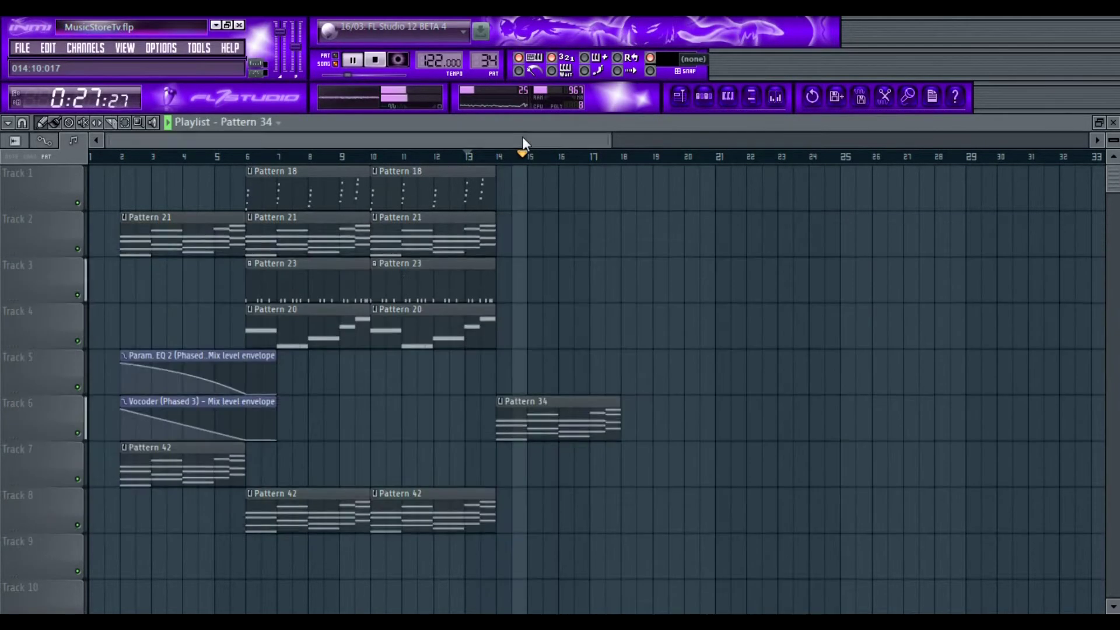
# - Add Pattern 42 clips at bars 14 and 18 on Track 8, and a Pattern 20 clip at bar 18 on Track 7
pyautogui.click(454, 522)
pyautogui.click(506, 506)
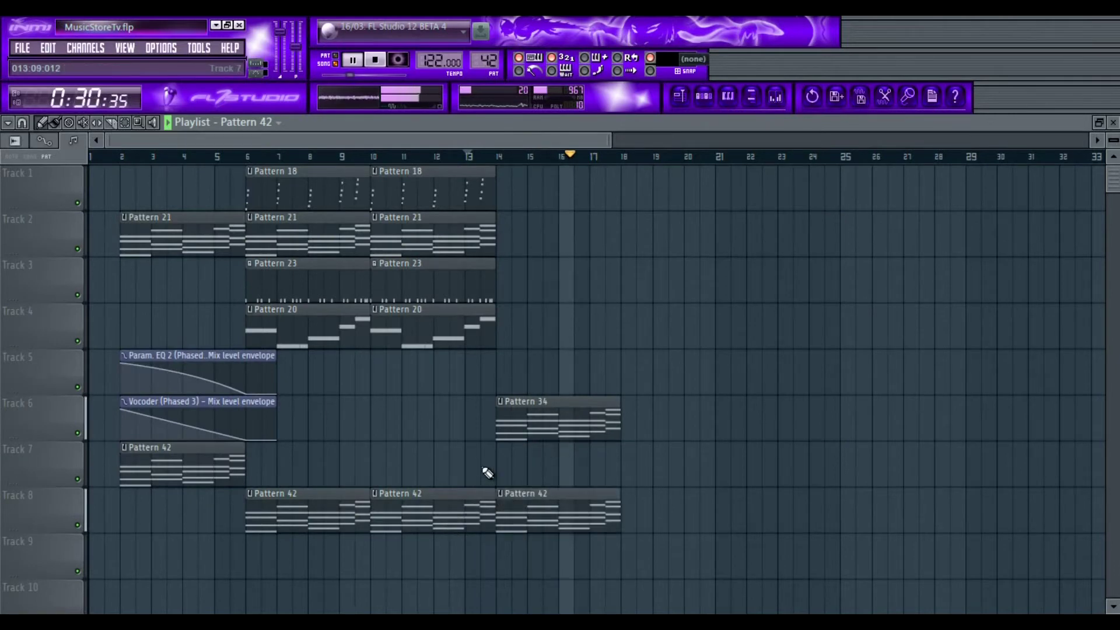
pyautogui.click(472, 332)
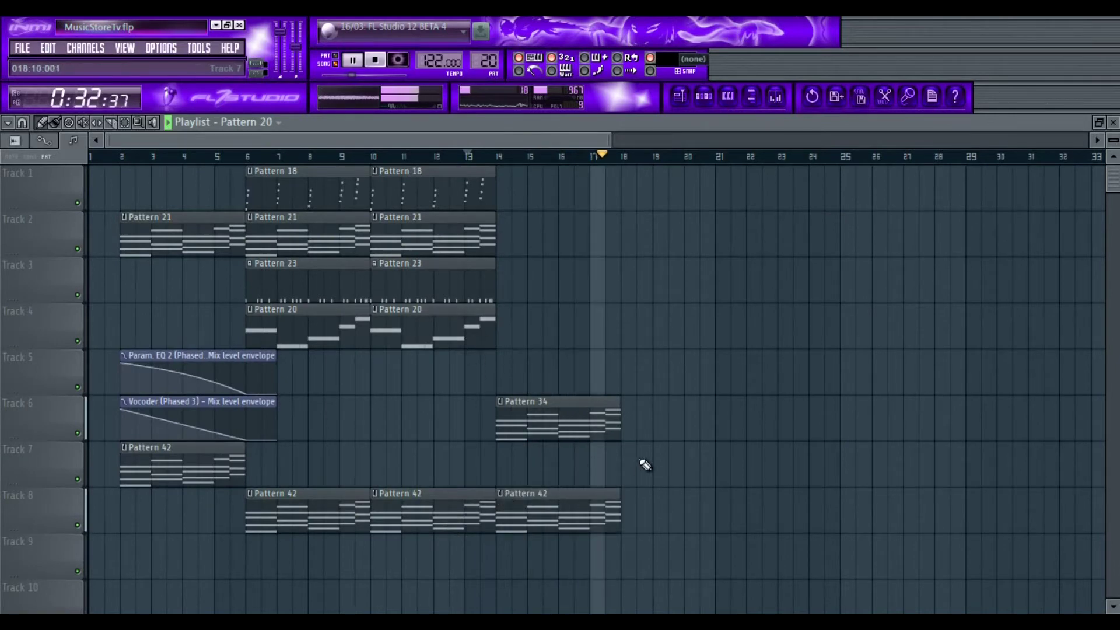
pyautogui.press('space')
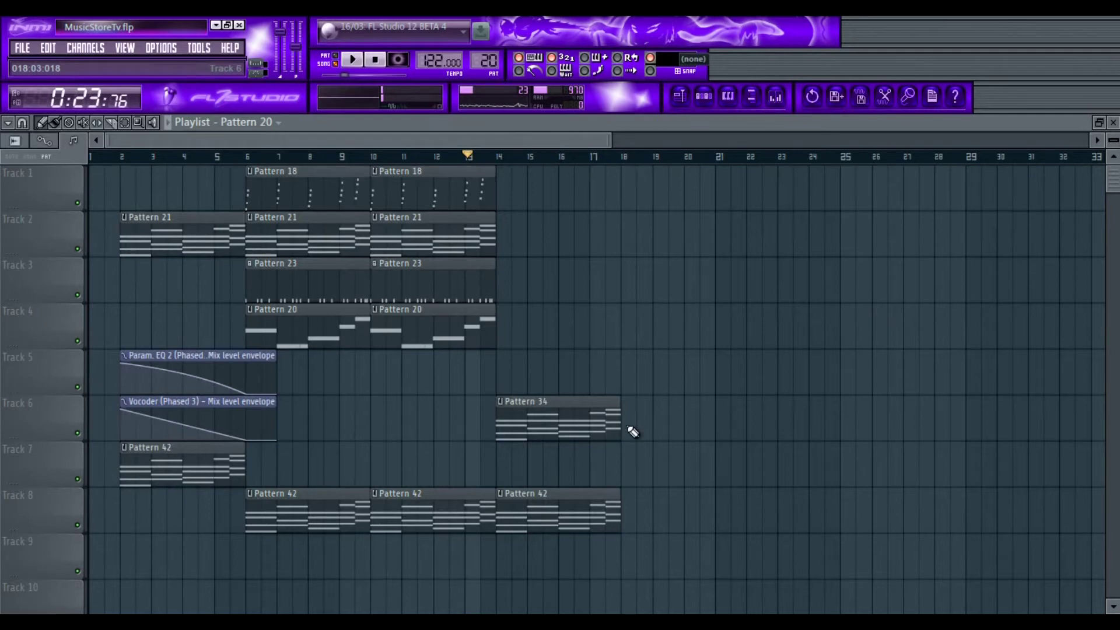
pyautogui.click(629, 463)
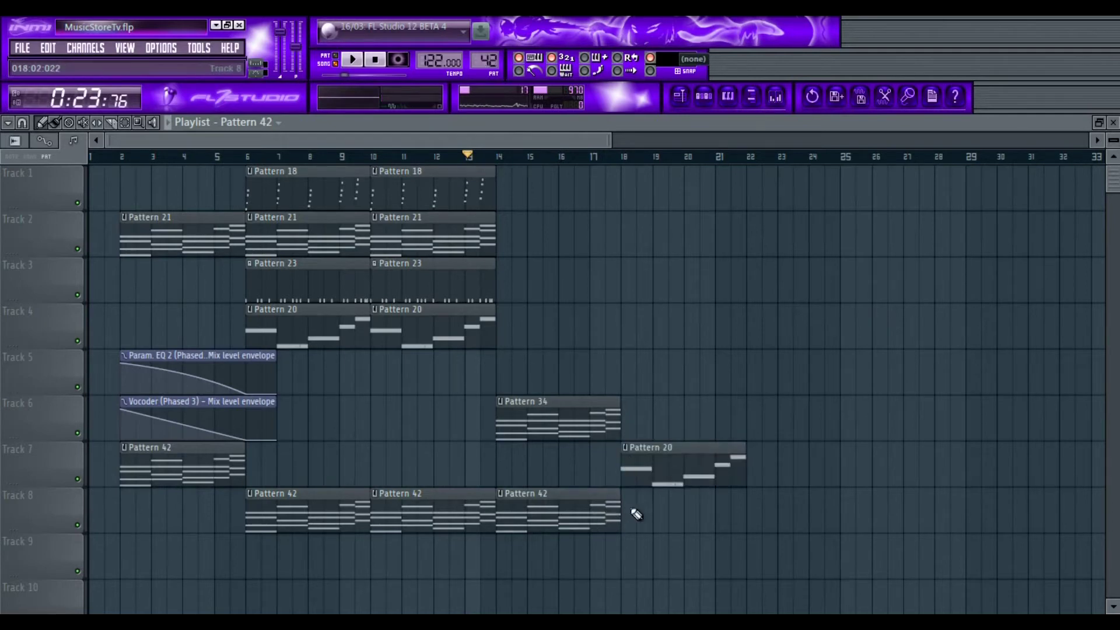
pyautogui.click(630, 512)
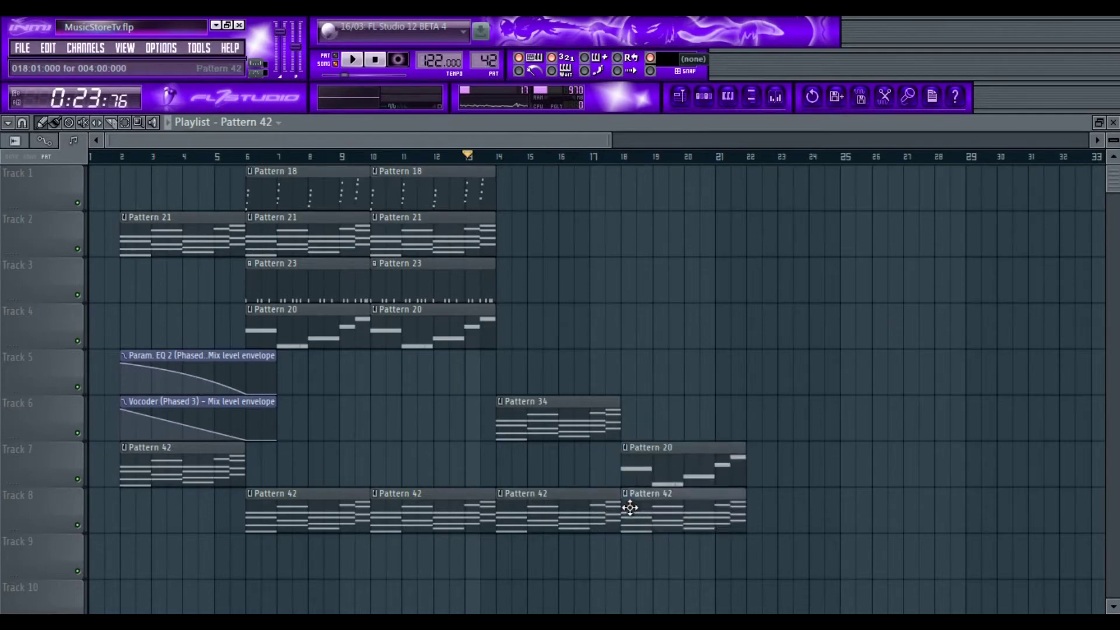
# - View the instrument settings of the VST Synthesizers 8 channel and return to the playlist
pyautogui.click(708, 98)
pyautogui.click(567, 385)
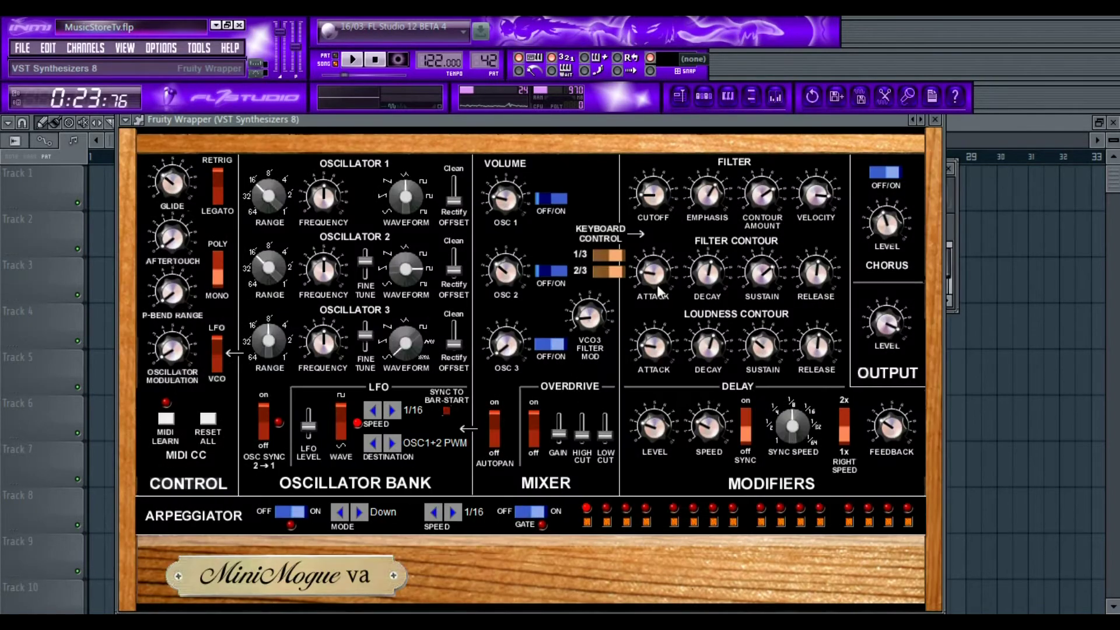
pyautogui.click(681, 98)
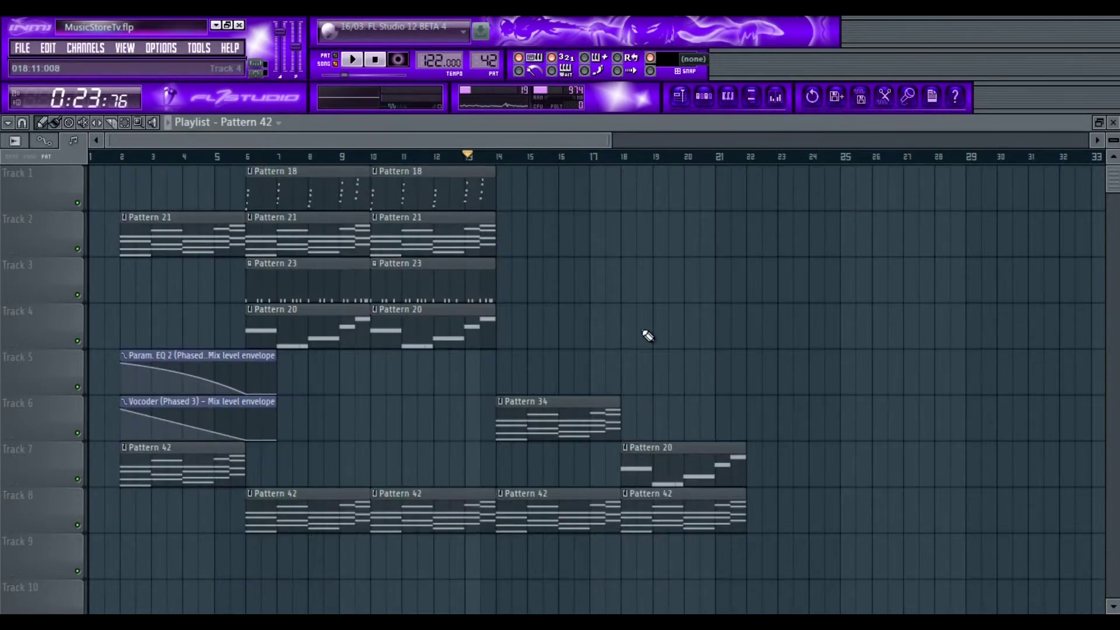
# - Add a Pattern 34 clip at bar 18 on Track 6 and audition the song from bar 18
pyautogui.click(624, 421)
pyautogui.press('space')
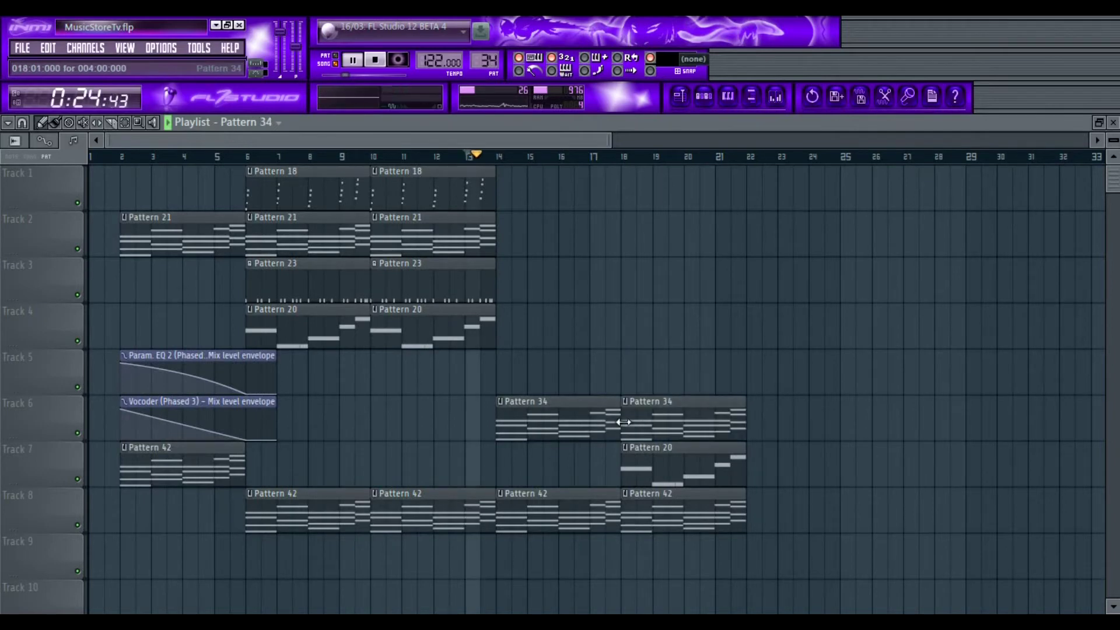
pyautogui.click(644, 156)
pyautogui.click(629, 156)
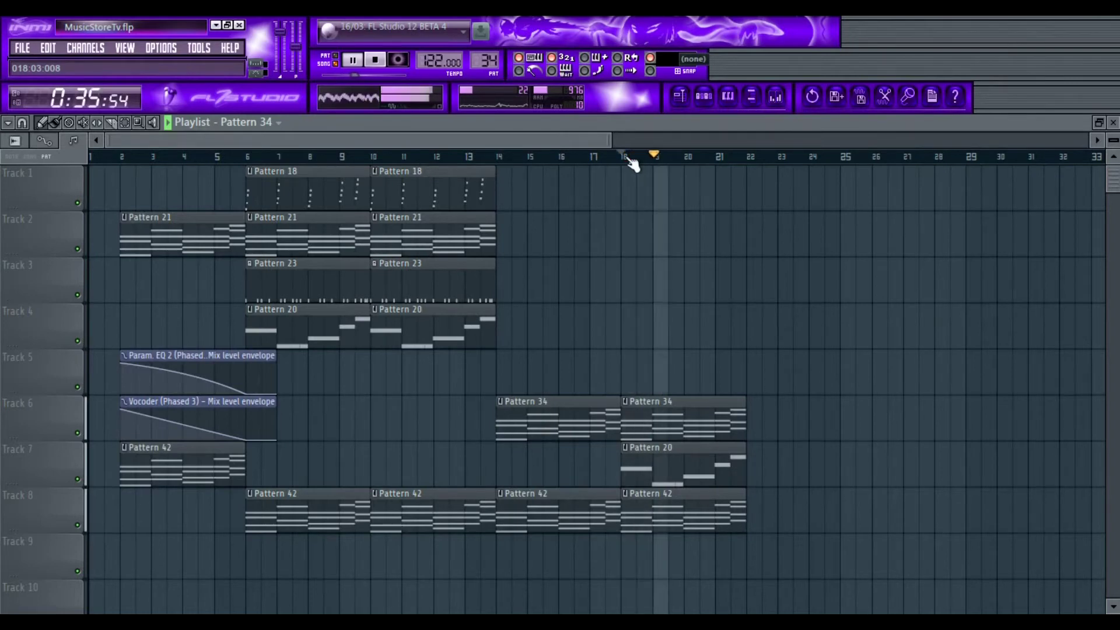
pyautogui.press('space')
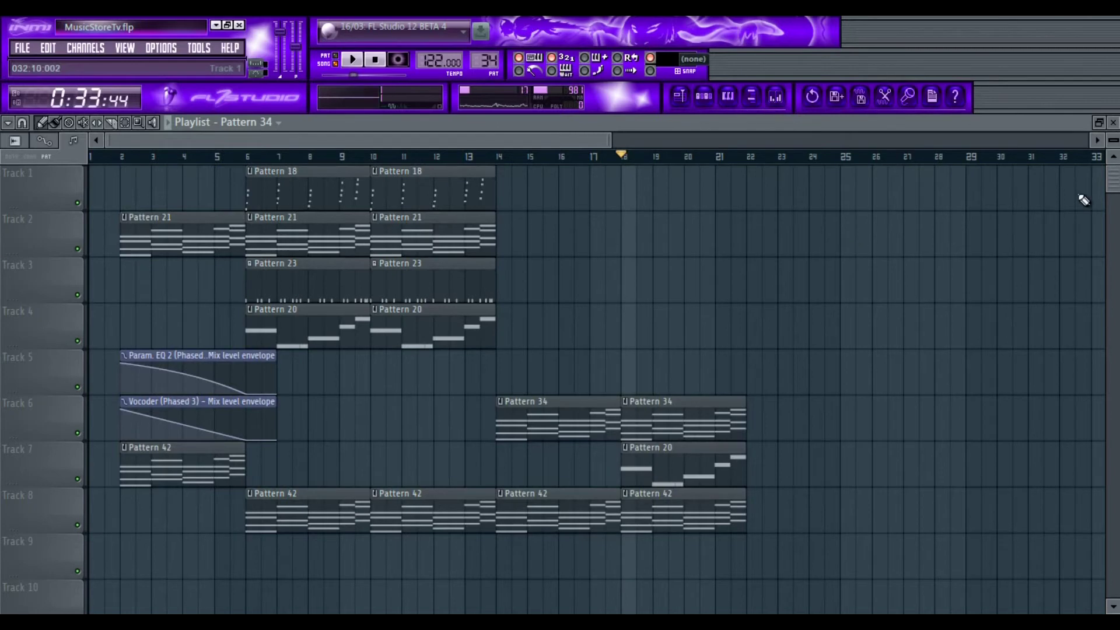
# - Add Pattern 23 clips at bars 18 and 22 on Track 3
pyautogui.click(470, 290)
pyautogui.click(635, 286)
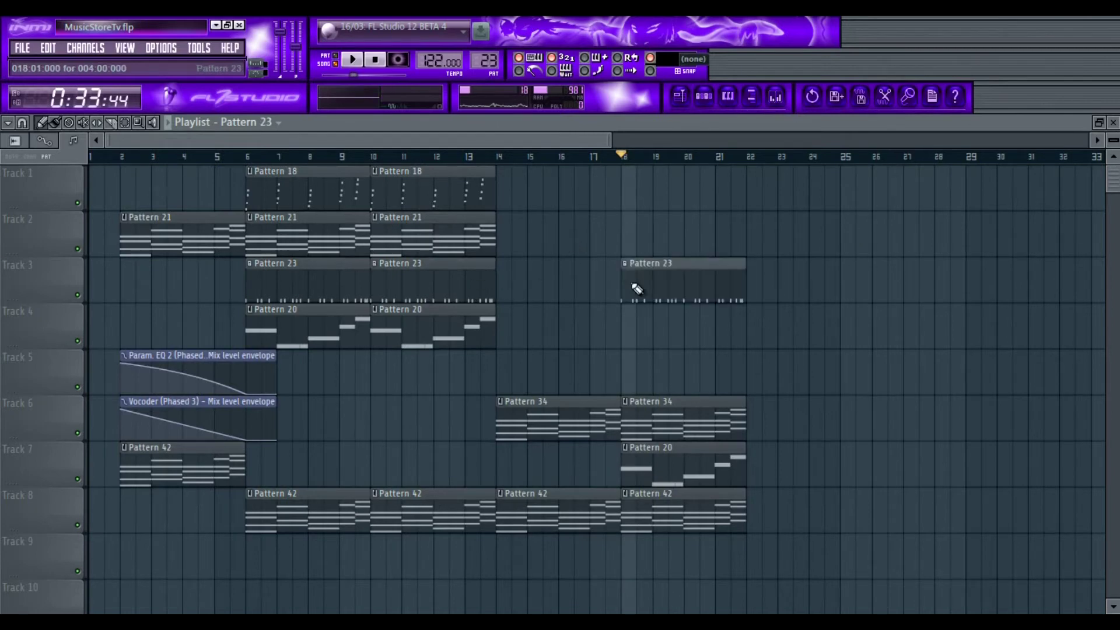
pyautogui.click(756, 299)
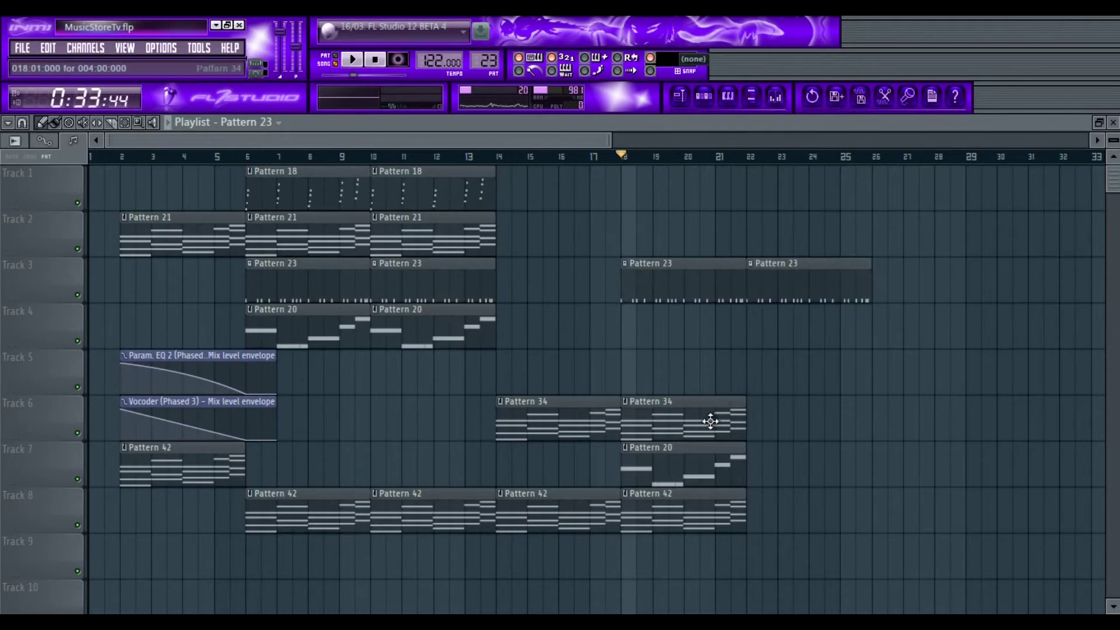
# - Repeat Pattern 34, Pattern 20 and Pattern 42 at bar 22 on Tracks 6, 7 and 8, and audition the section from bar 18
pyautogui.click(753, 419)
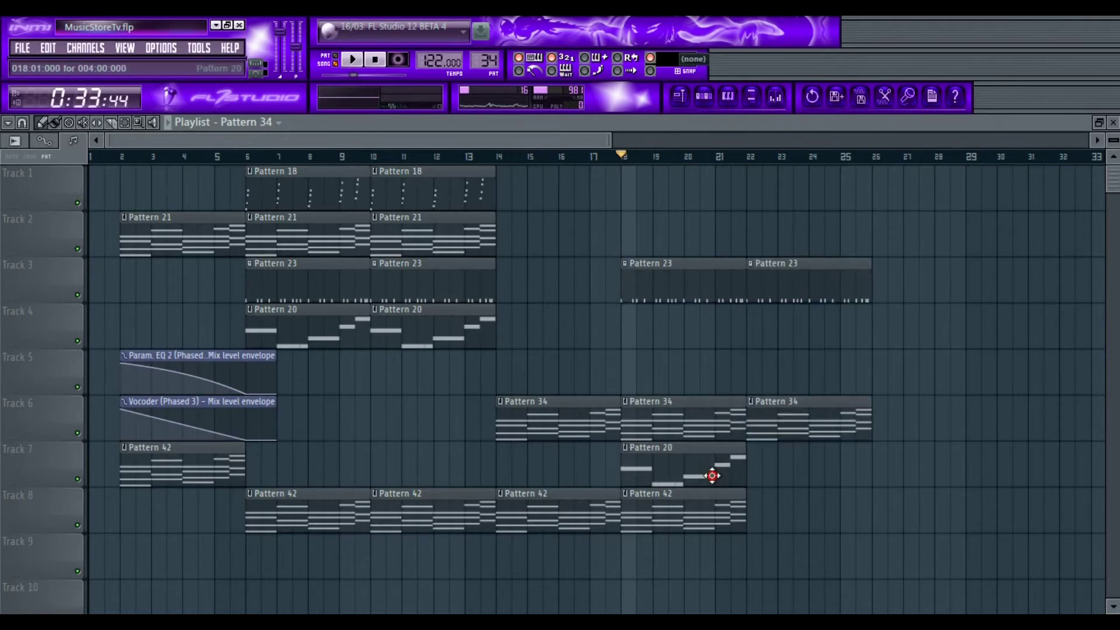
pyautogui.click(757, 468)
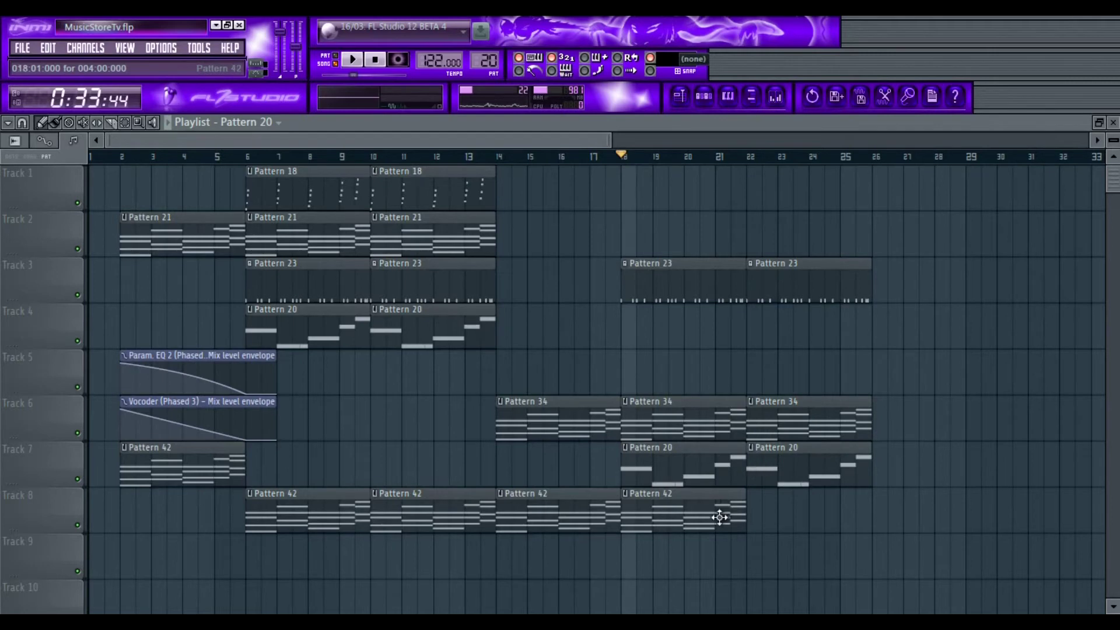
pyautogui.click(756, 513)
pyautogui.press('space')
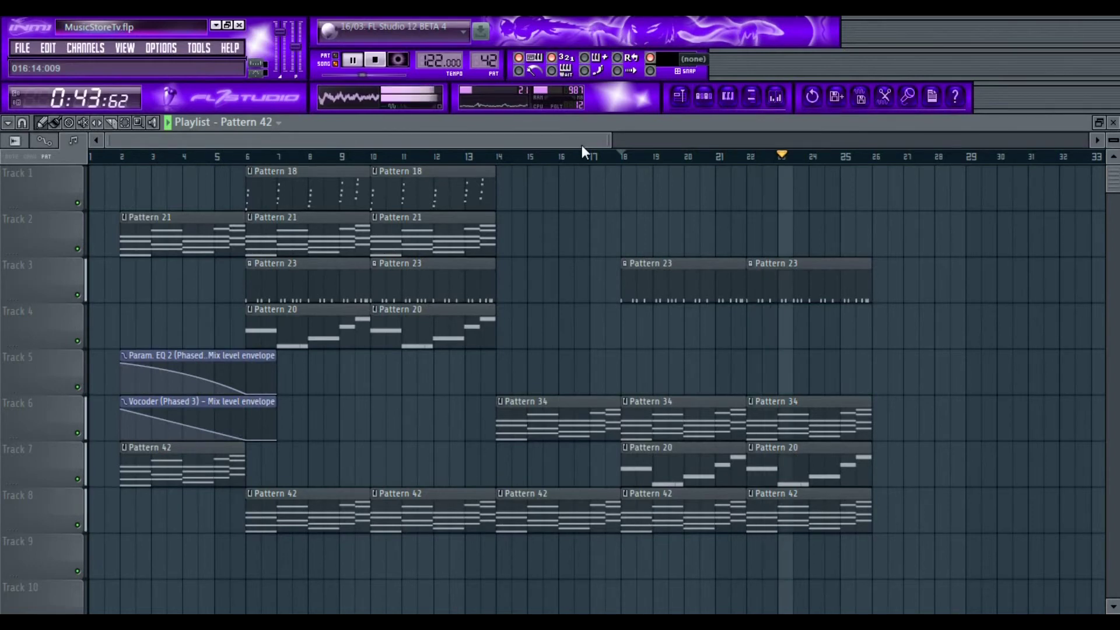
pyautogui.press('space')
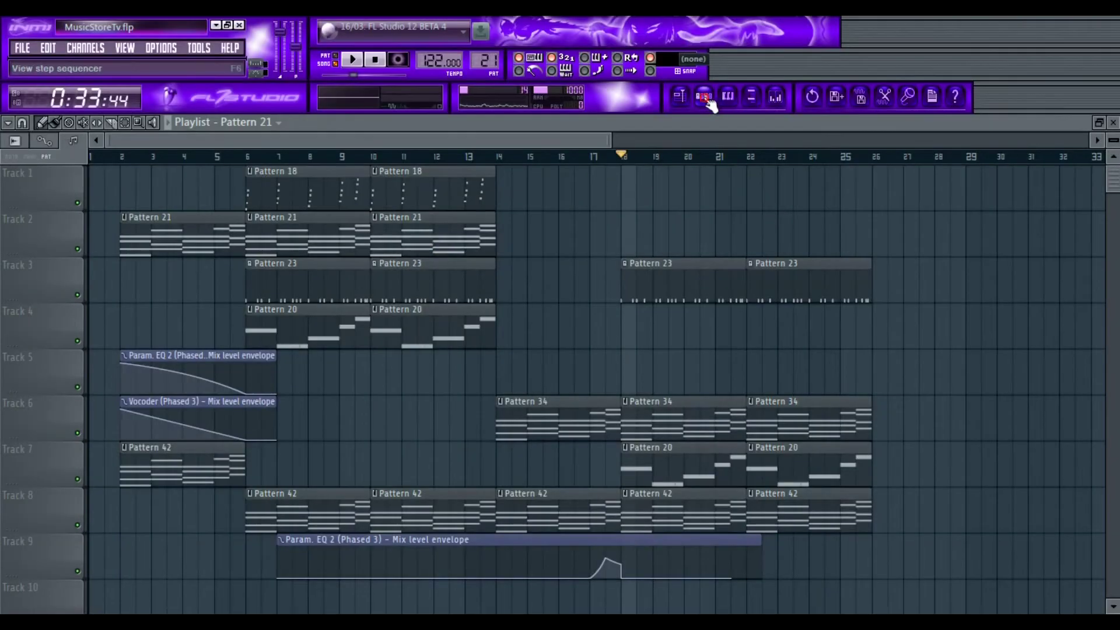
# - Check Pattern 21 in the step sequencer in pattern mode and add a clip of it at bar 14 on Track 5
pyautogui.click(706, 98)
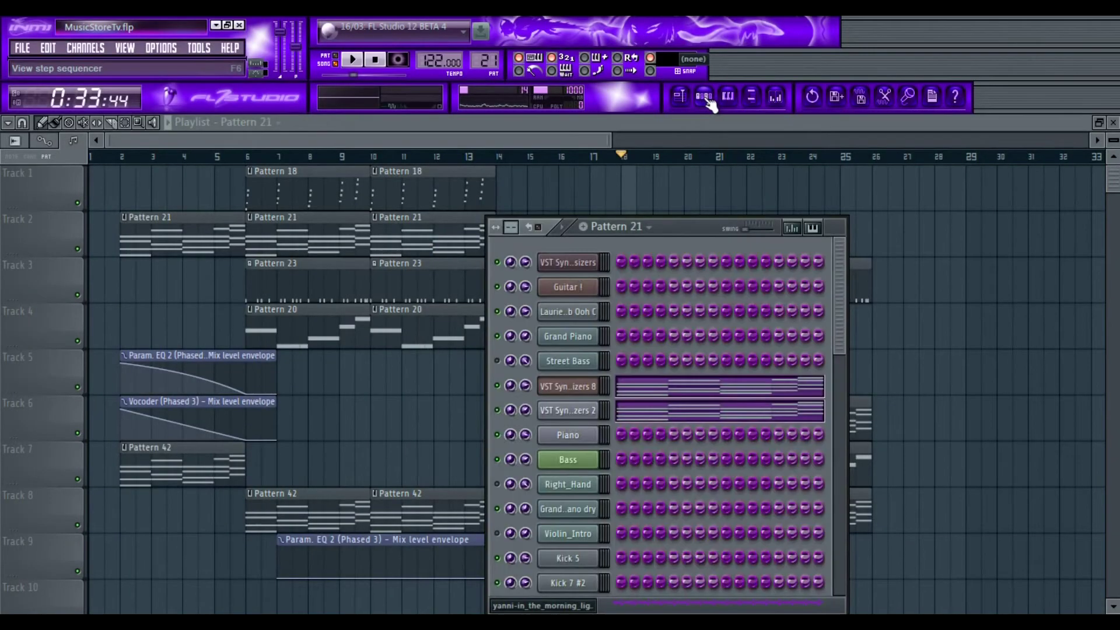
pyautogui.click(337, 59)
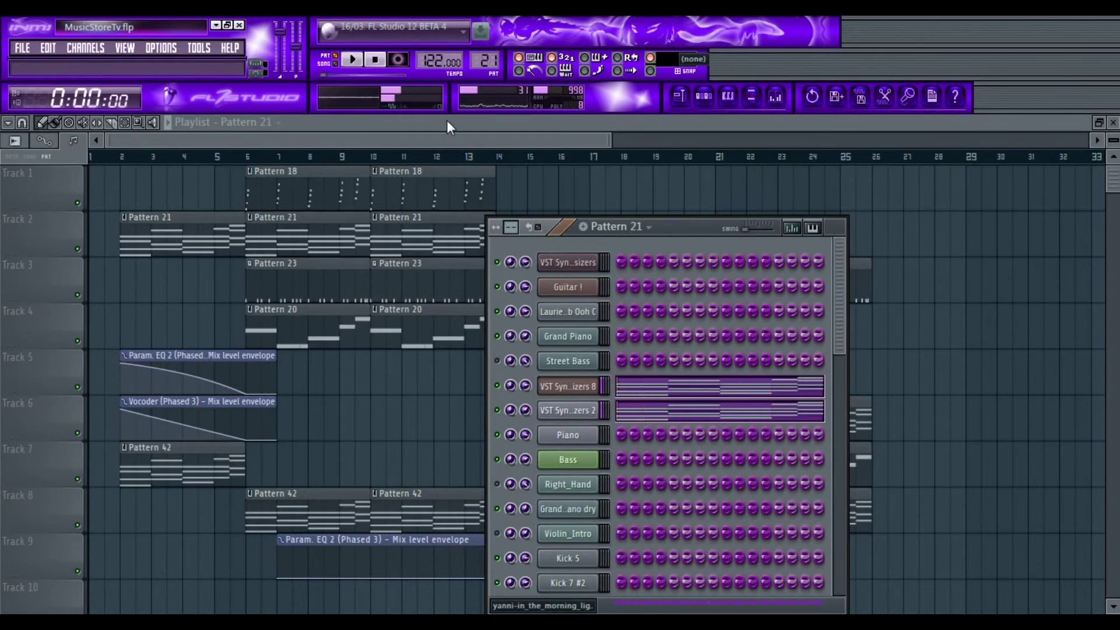
pyautogui.click(484, 140)
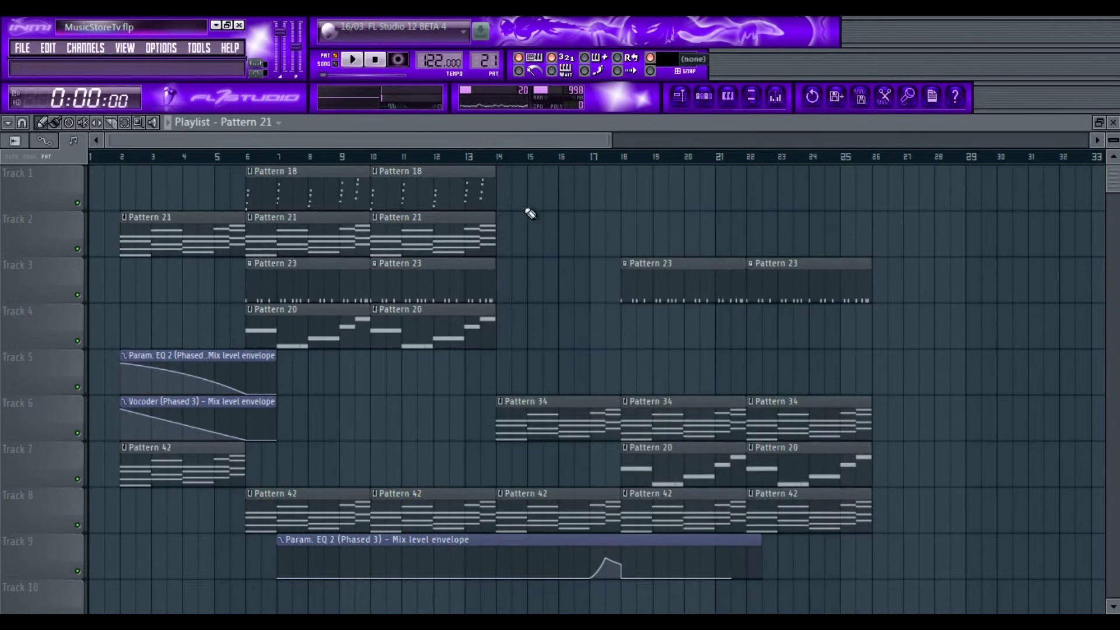
pyautogui.click(502, 376)
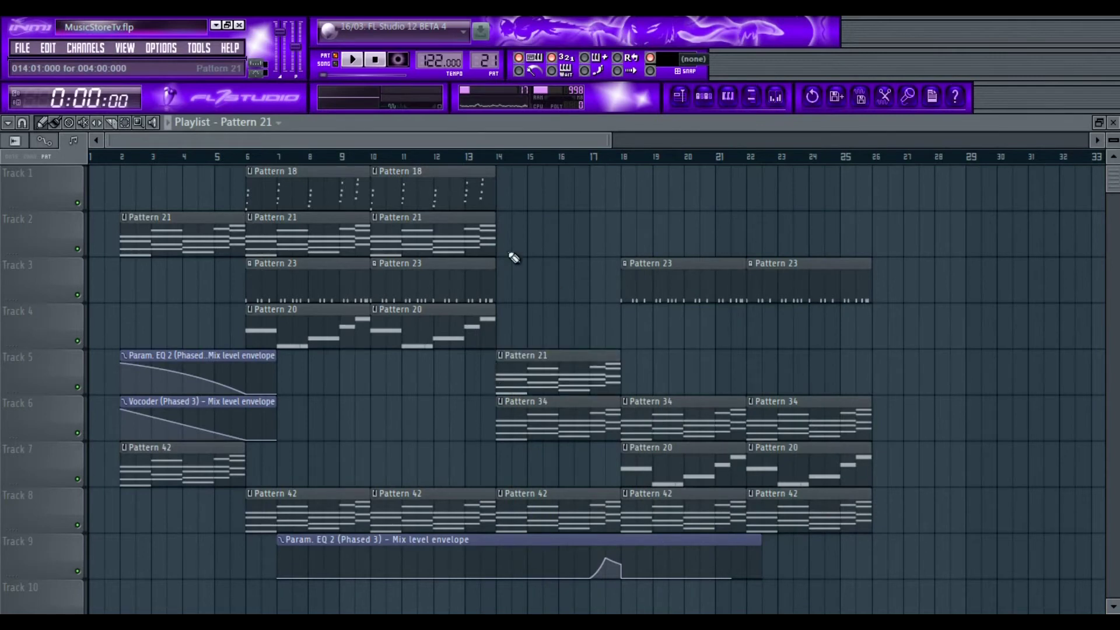
# - Play the song from about bar 13 to listen to the transition into the section starting at bar 14
pyautogui.press('space')
pyautogui.press('space')
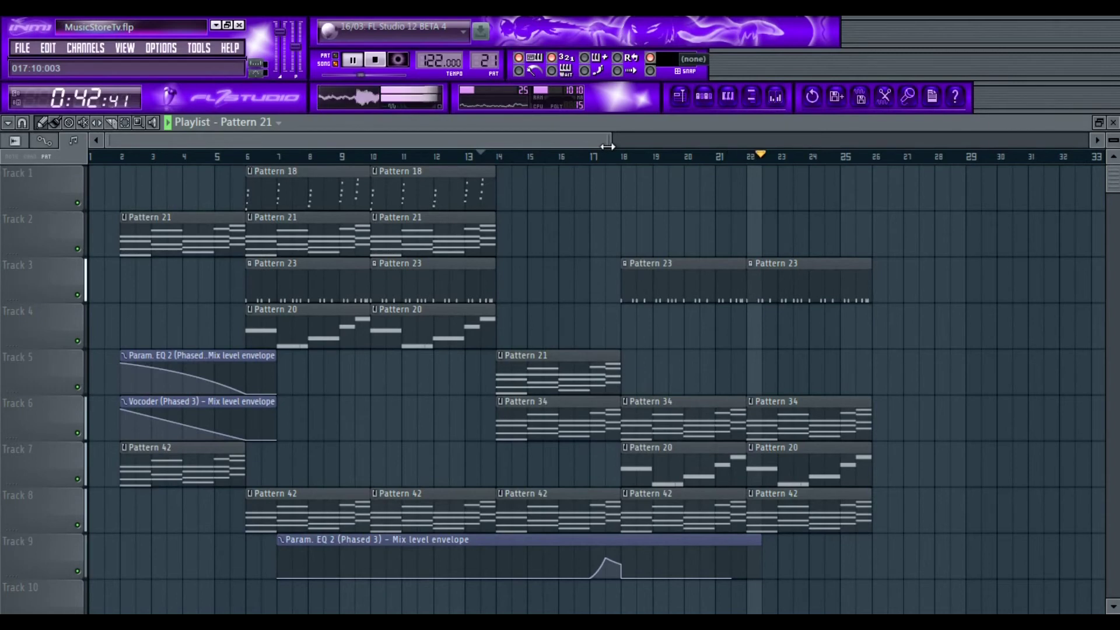
pyautogui.press('space')
# - Select Pattern 34, show its channels in the step sequencer and play it alone in pattern mode
pyautogui.click(691, 408)
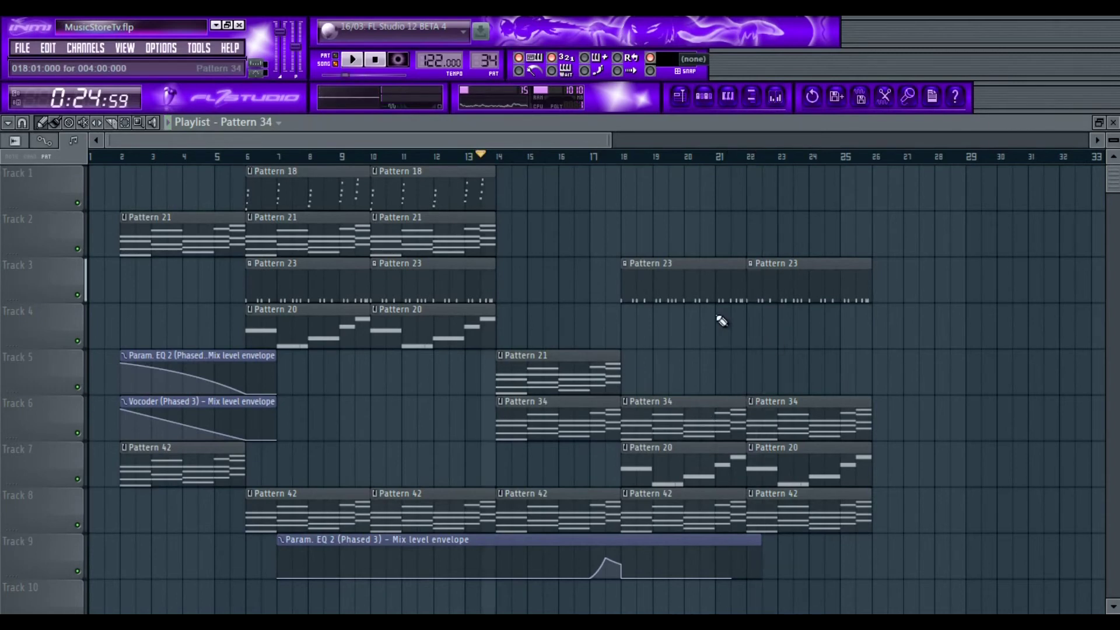
pyautogui.click(710, 104)
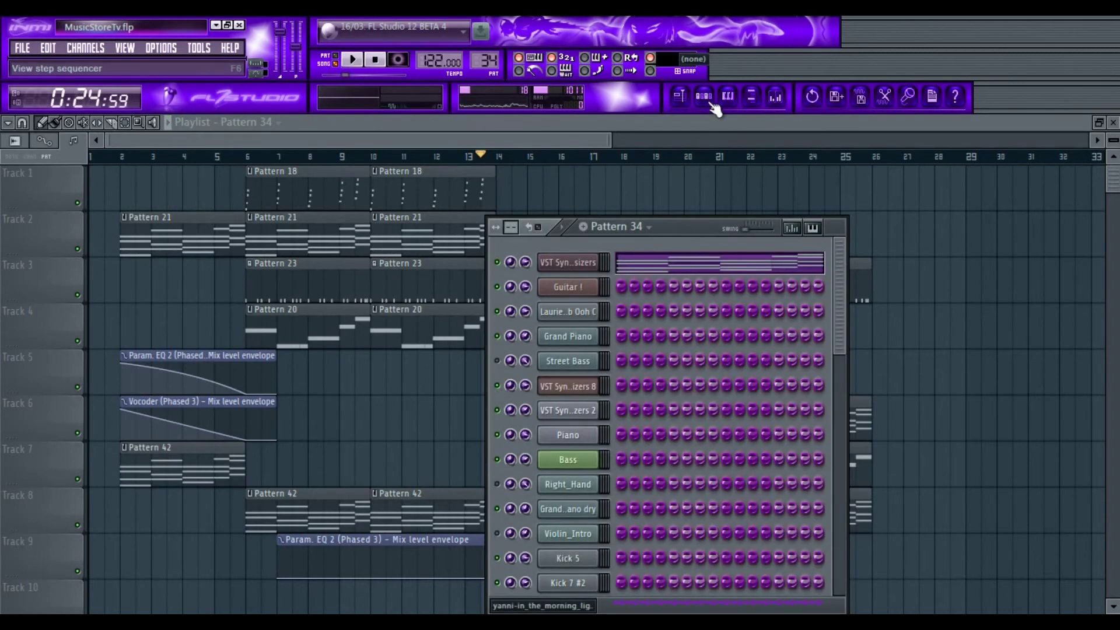
pyautogui.click(336, 55)
pyautogui.click(352, 59)
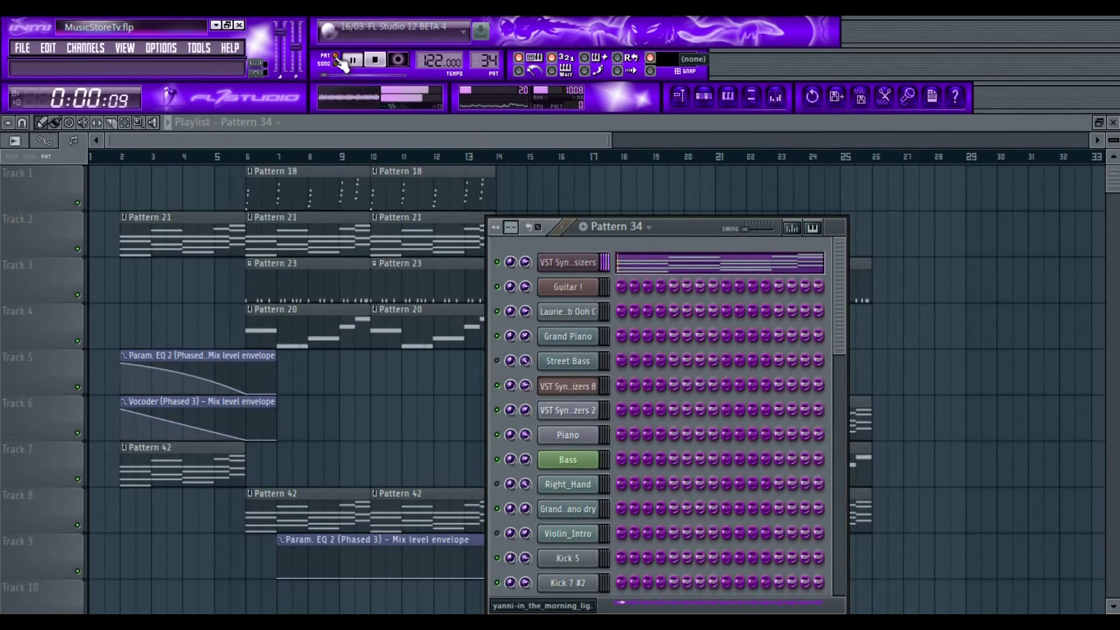
# - Raise the Reverb level of the Fruity Reeverb effect on the VST Synthesizers mixer track to 71%
pyautogui.click(775, 95)
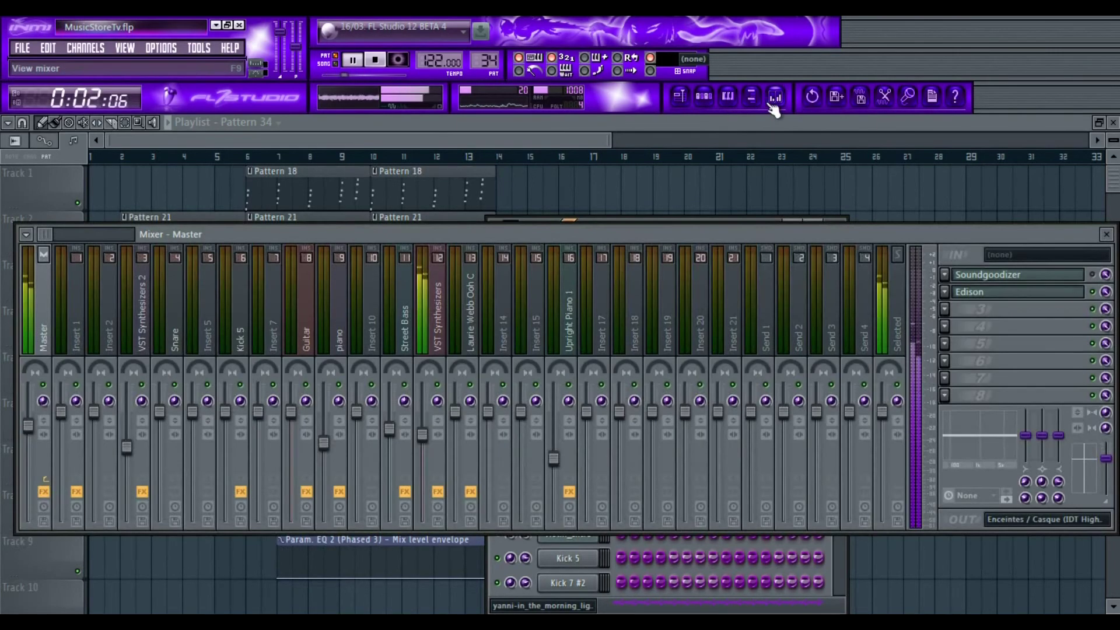
pyautogui.click(442, 324)
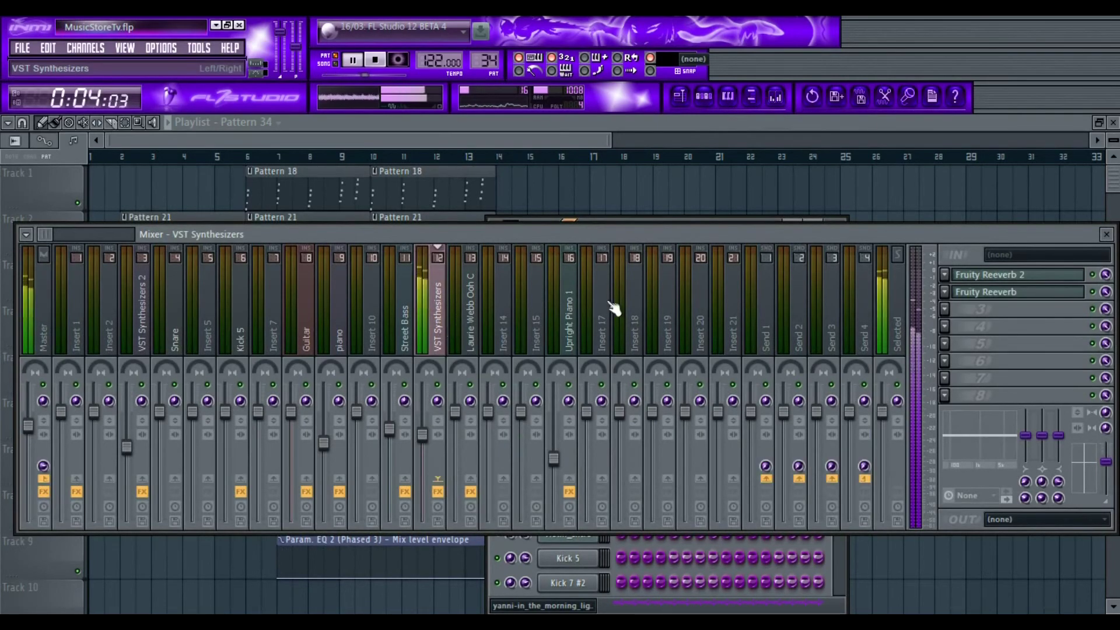
pyautogui.click(957, 309)
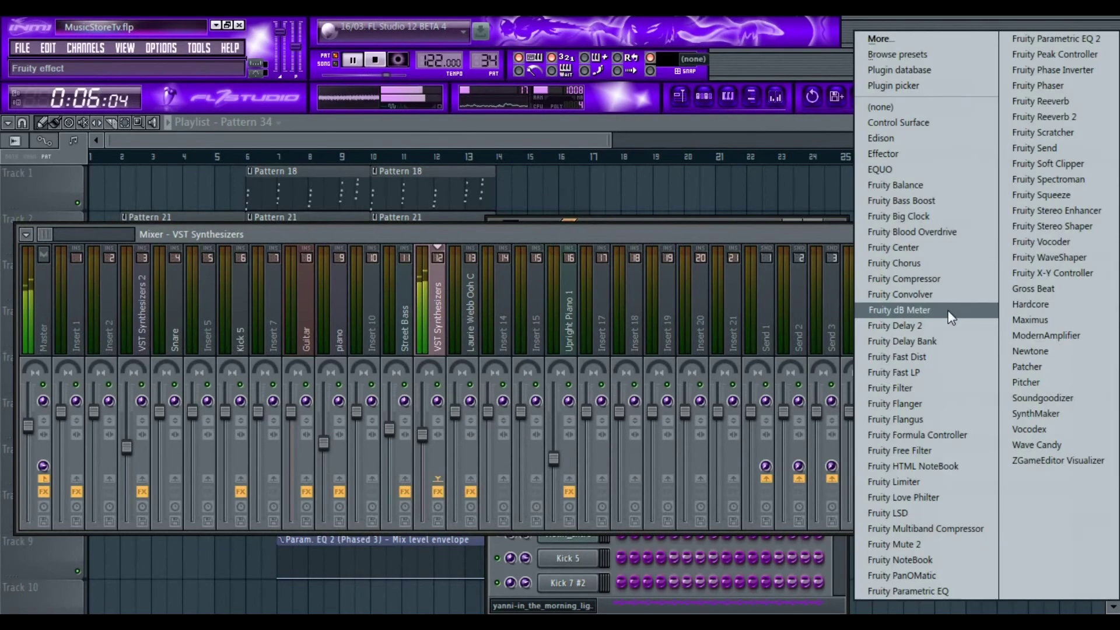
pyautogui.click(793, 235)
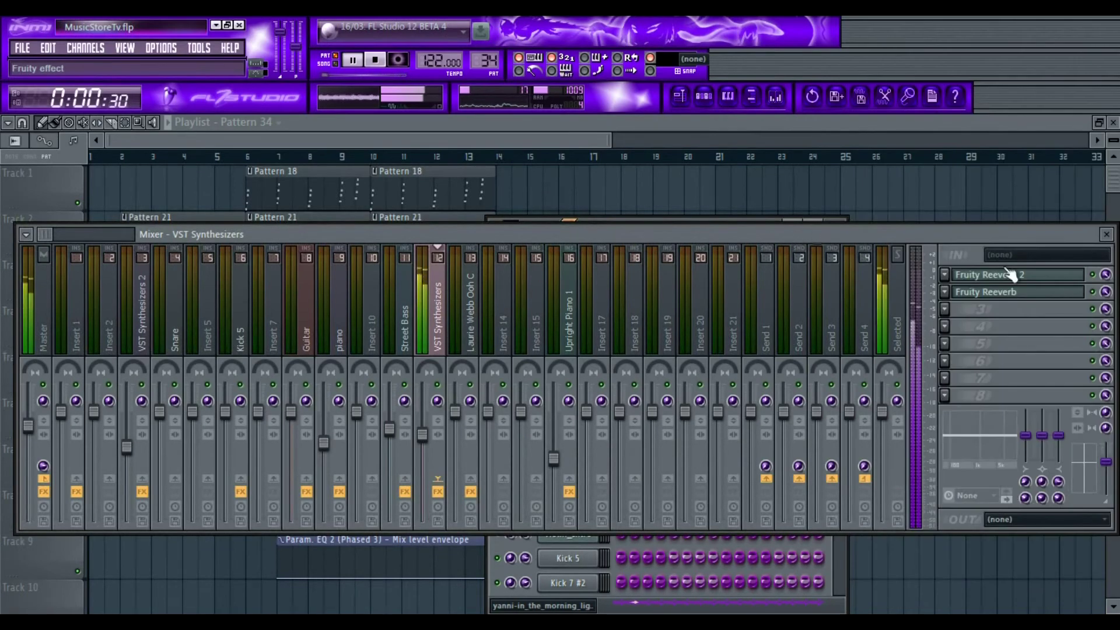
pyautogui.click(1018, 293)
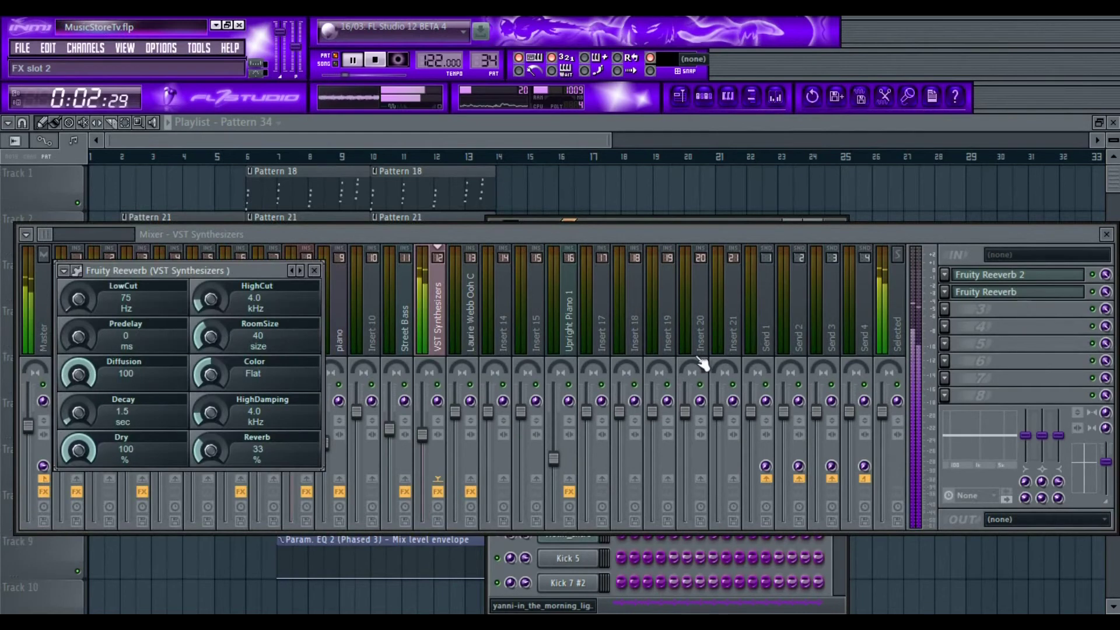
pyautogui.moveTo(212, 420); pyautogui.dragTo(217, 365)
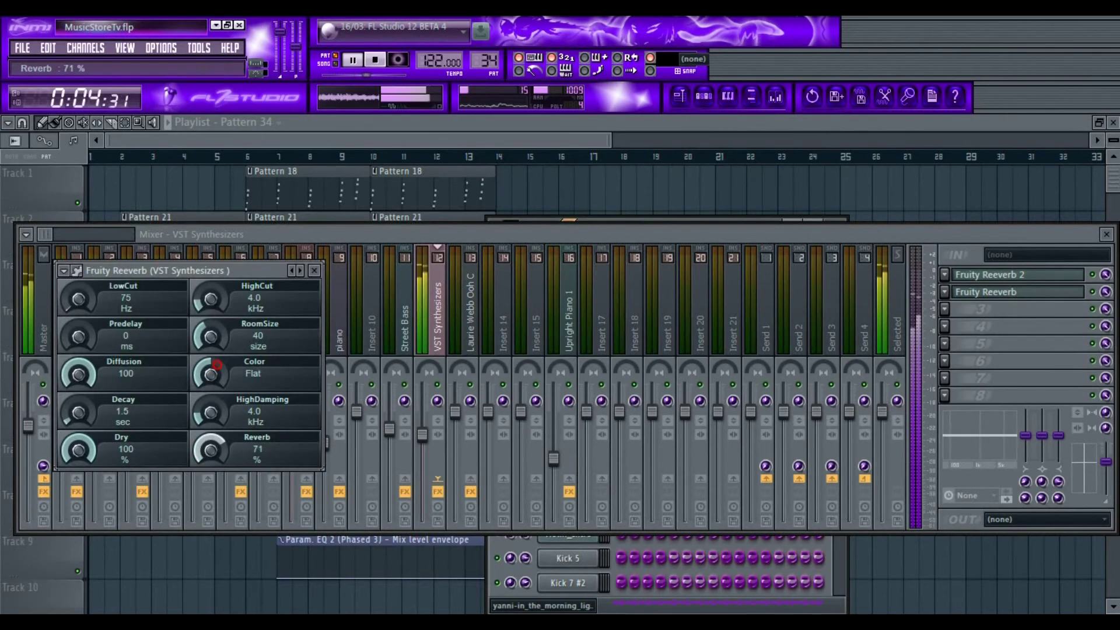
# - Set Fruity Reeverb's Reverb to 88% and HighDamping to 13.1 kHz, and toggle the effect's bypass to compare the sound
pyautogui.moveTo(211, 451); pyautogui.dragTo(213, 457)
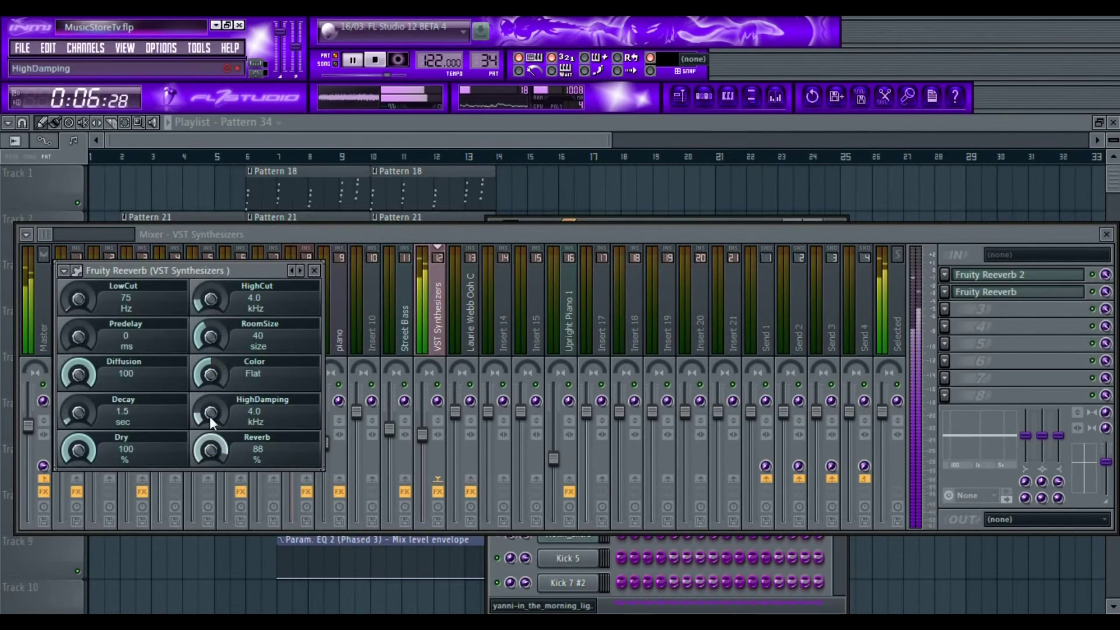
pyautogui.moveTo(209, 415); pyautogui.dragTo(223, 326)
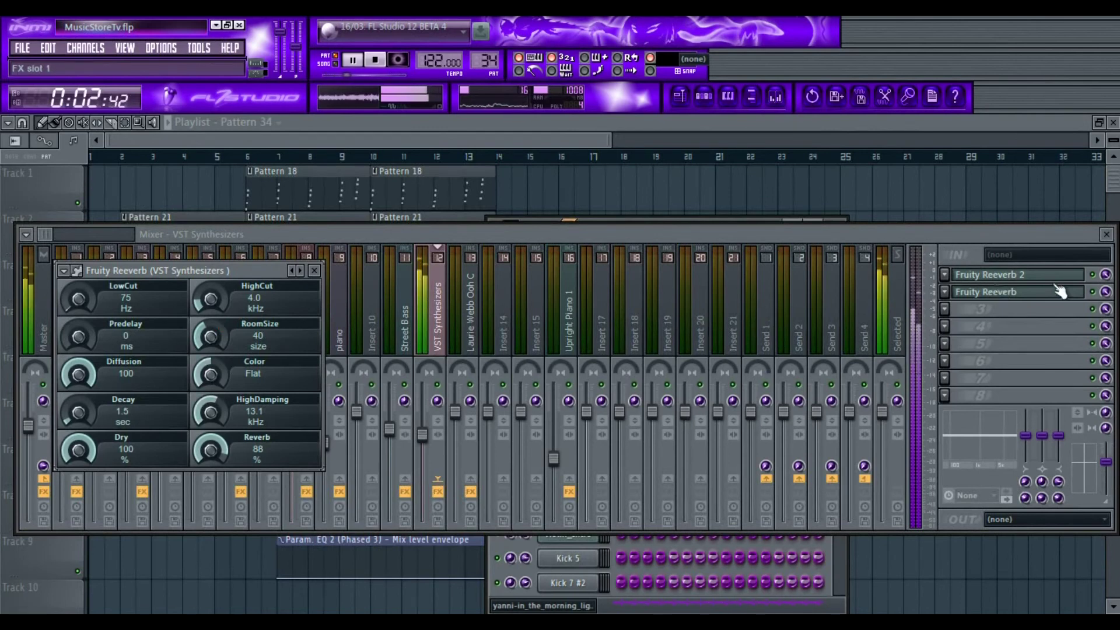
pyautogui.click(1096, 291)
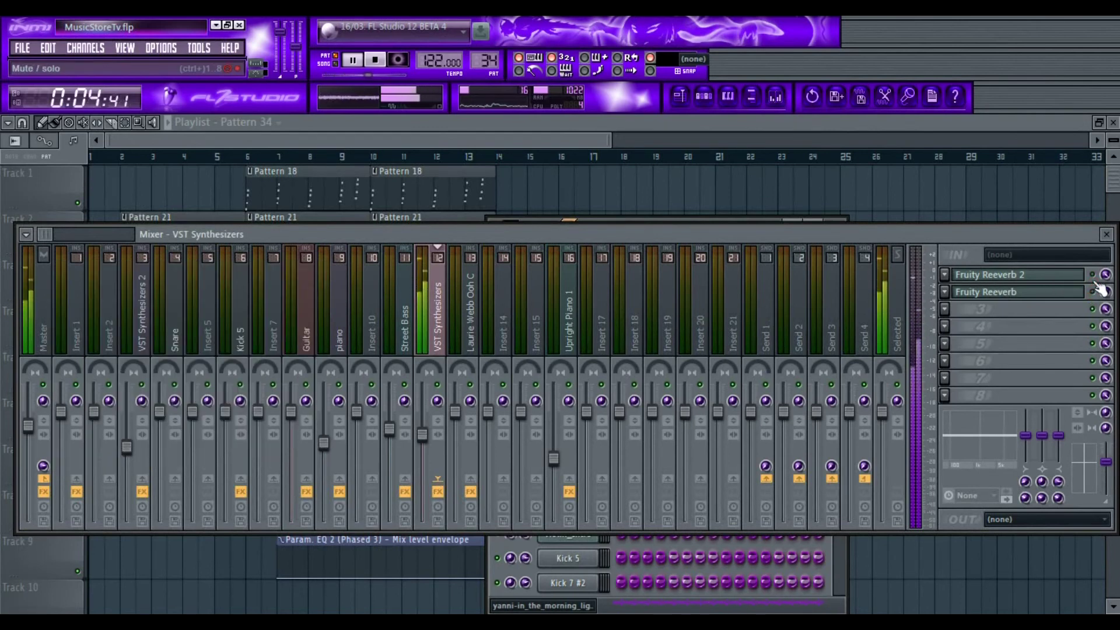
pyautogui.click(1041, 299)
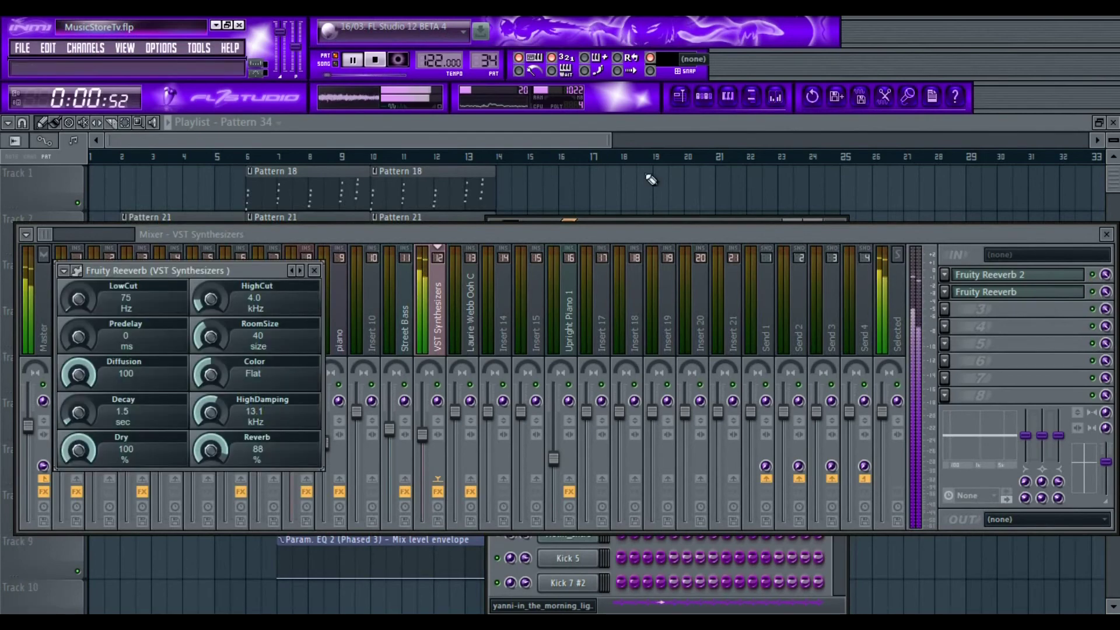
# - Return to the playlist and play the arrangement in song mode from bar 14 to hear the new section with the adjusted reverb
pyautogui.click(503, 168)
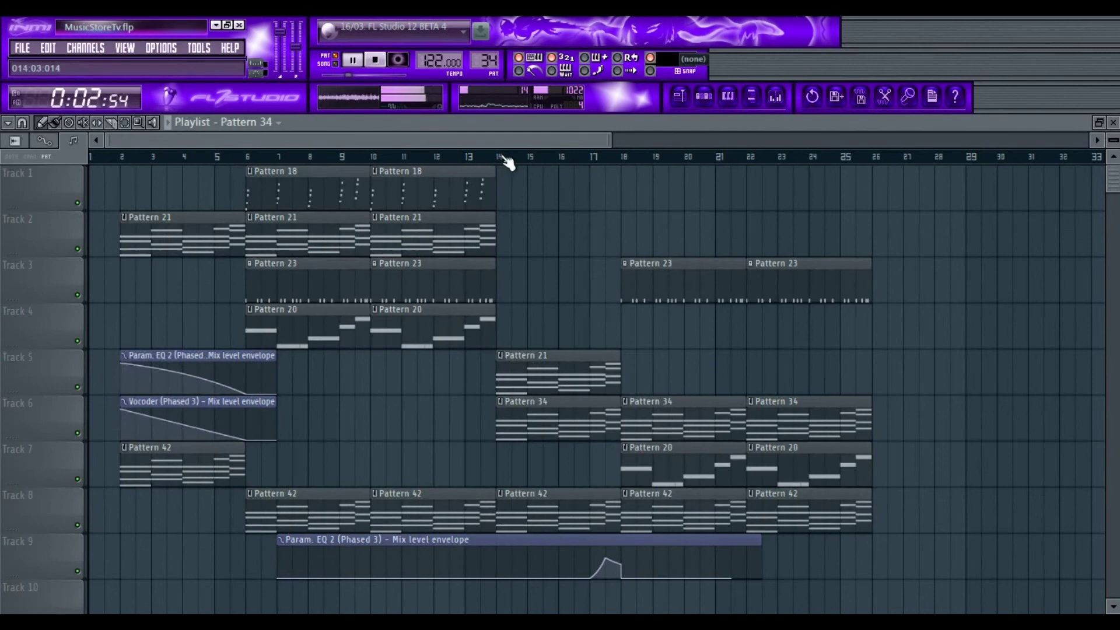
pyautogui.click(504, 157)
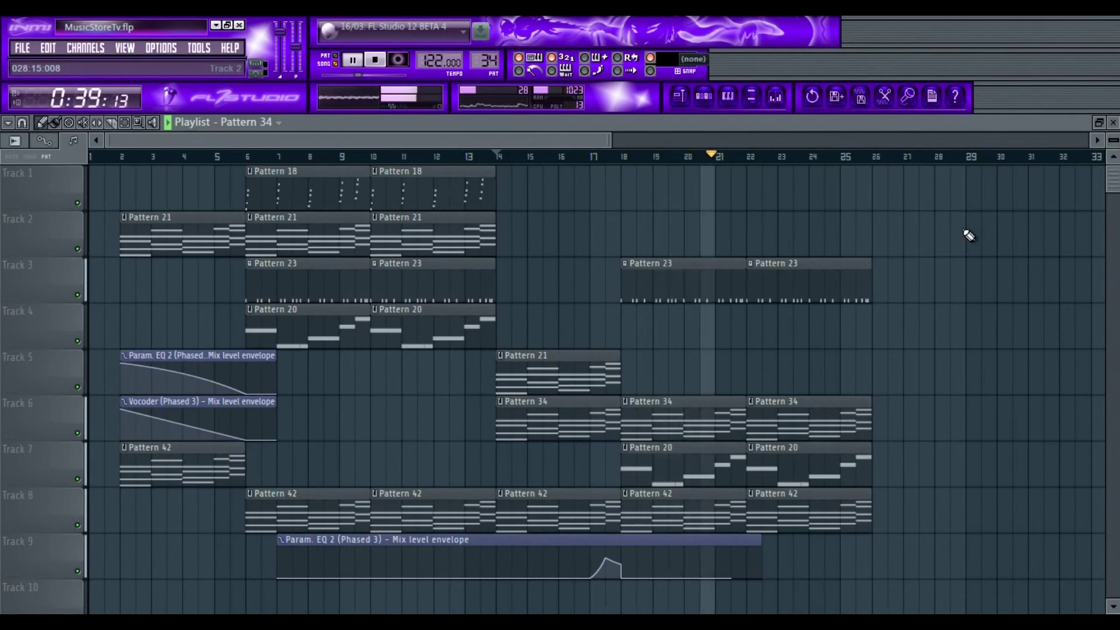
pyautogui.press('space')
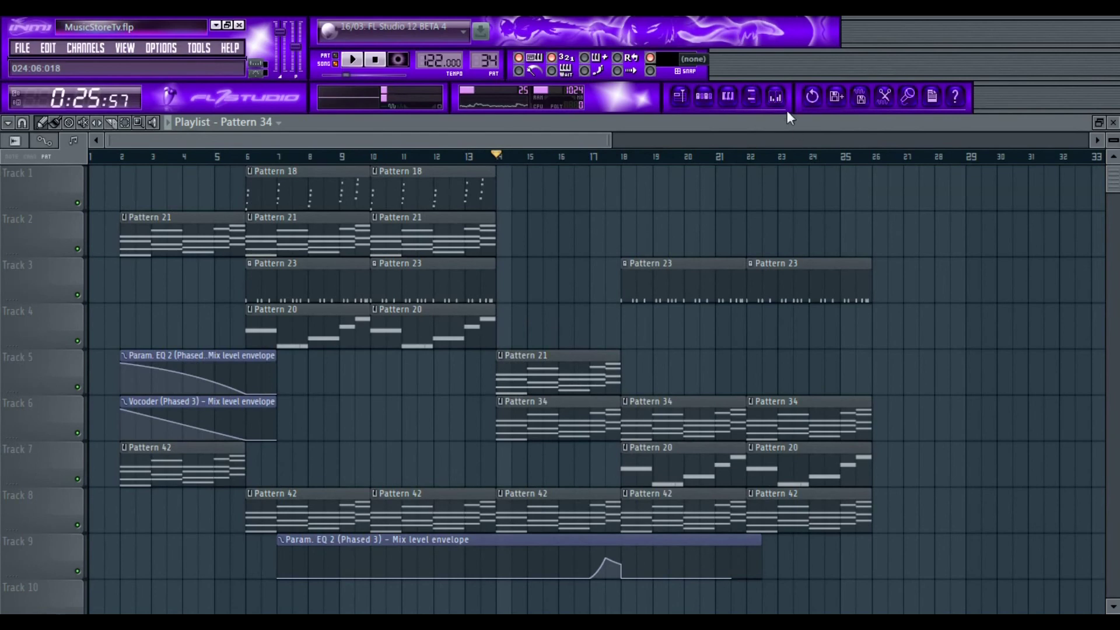
# - Show the mixer and replay the song from bar 14 to check the track levels during the new section
pyautogui.click(785, 105)
pyautogui.press('space')
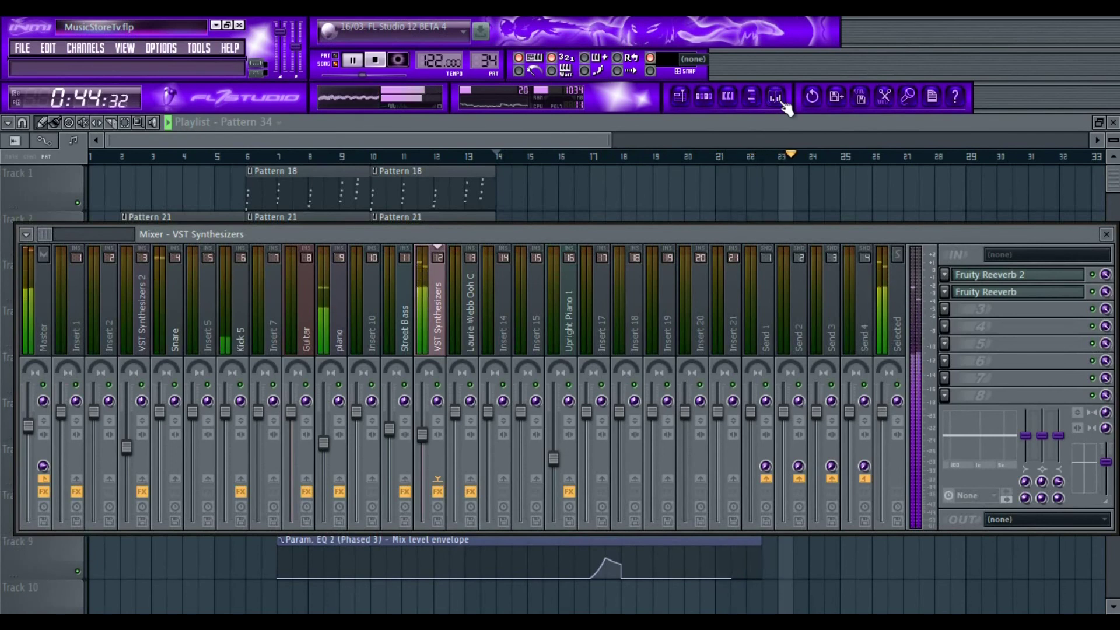
pyautogui.press('space')
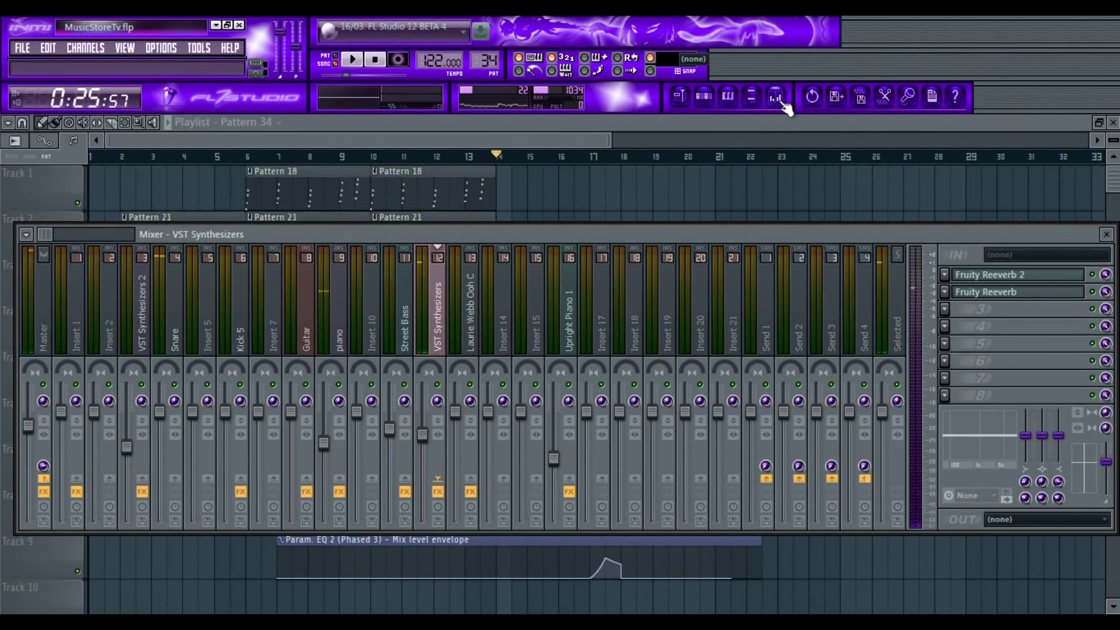